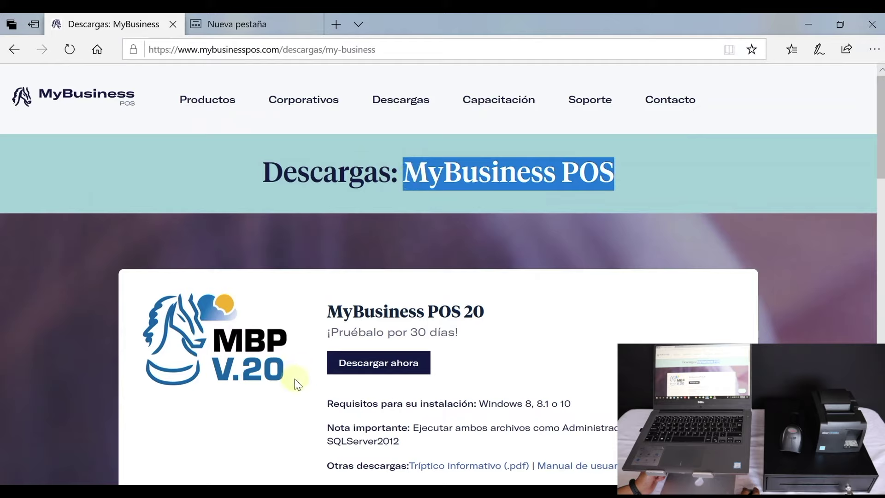
Request the download of the MyBusiness POS 20 trial setup archive, SetupMyBusinessPOS20.zip.
left_click(367, 363)
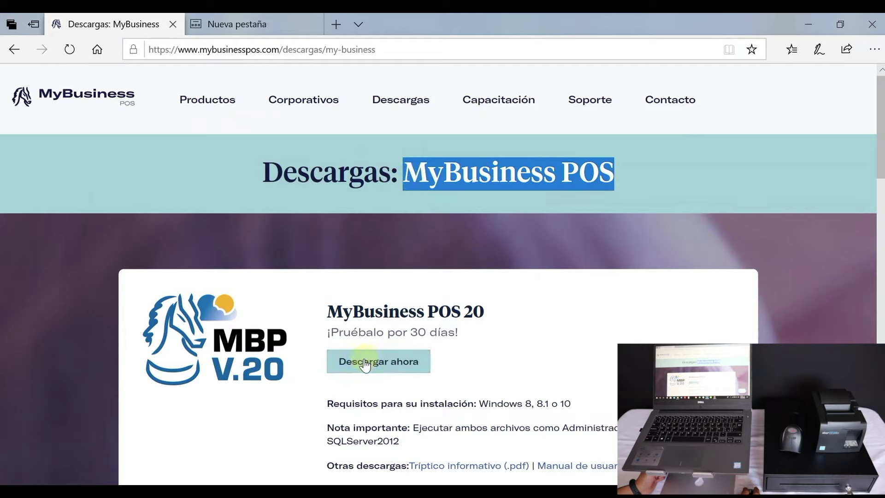
mouse_move(248, 18)
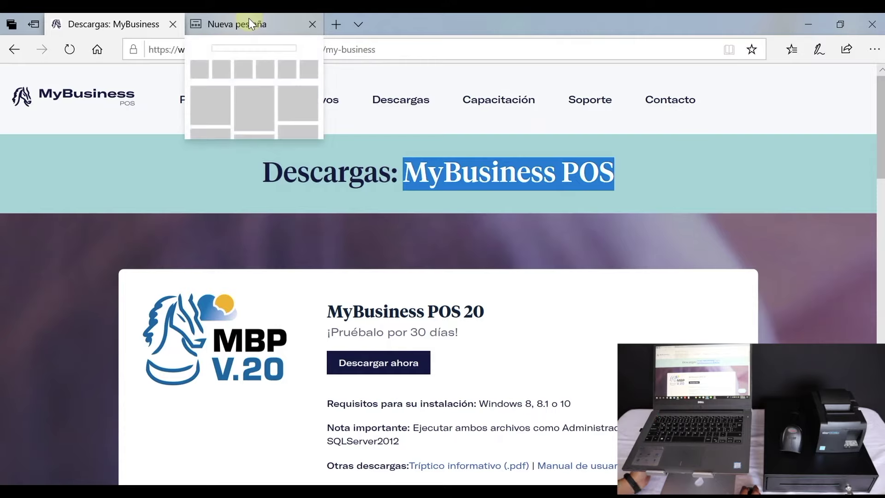
left_click(248, 19)
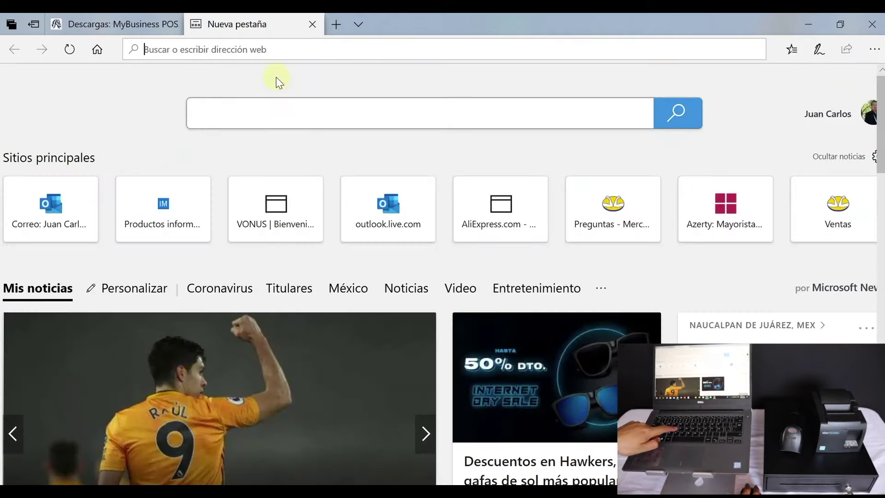
left_click(387, 49)
type("https://mybusinesspos.com/Downloads/SetupMyBusinessPOS20.zip")
key("Return")
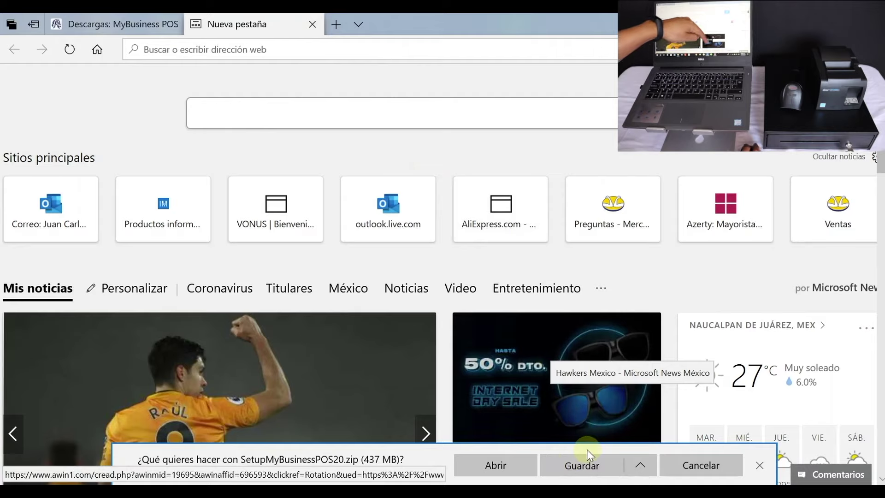
Save SetupMyBusinessPOS20.zip to the Borrar folder on drive D, choosing the location explicitly.
left_click(635, 465)
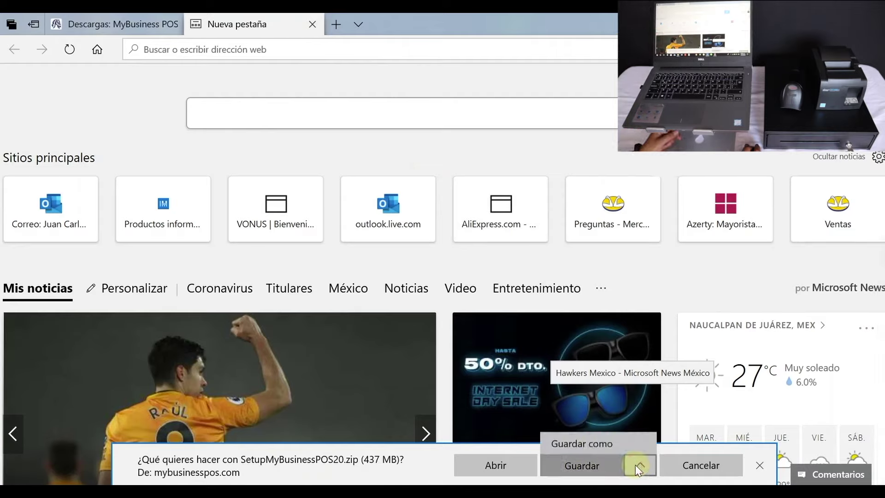
left_click(620, 443)
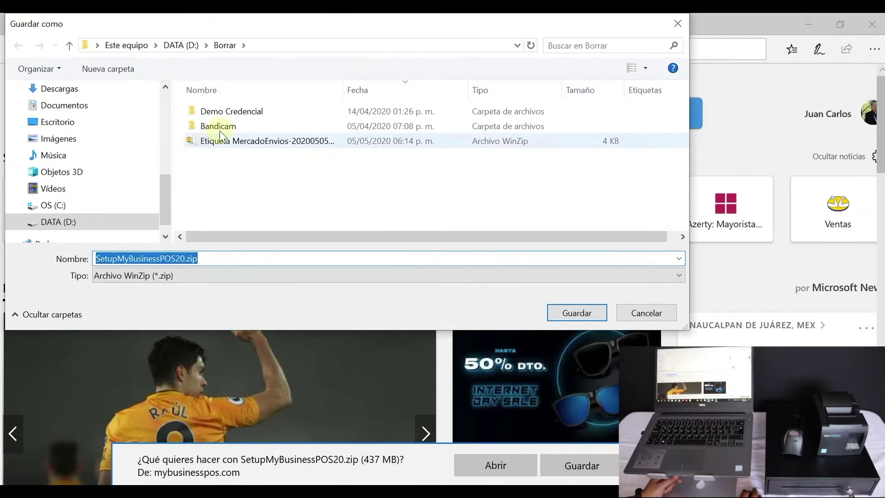
left_click(574, 313)
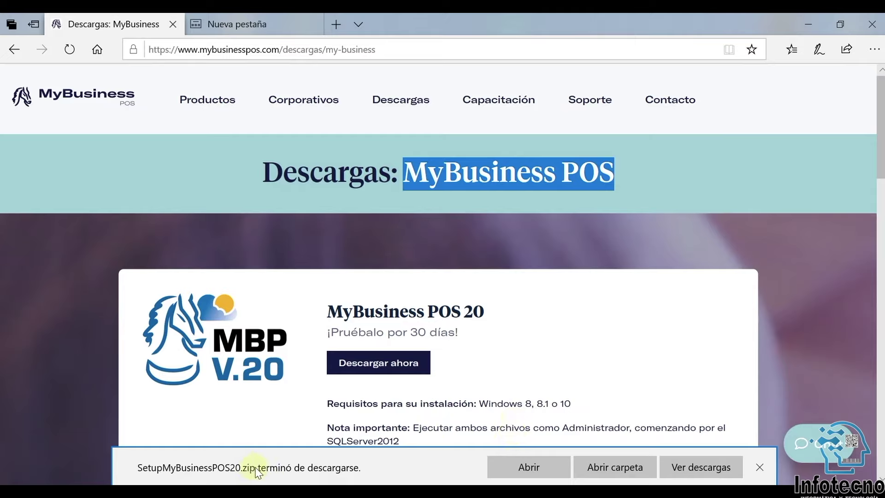
Extract SetupMyBusinessPOS20.zip from its download folder with WinZip and open the extracted SetupMyBusinessPOS20 folder.
left_click(613, 468)
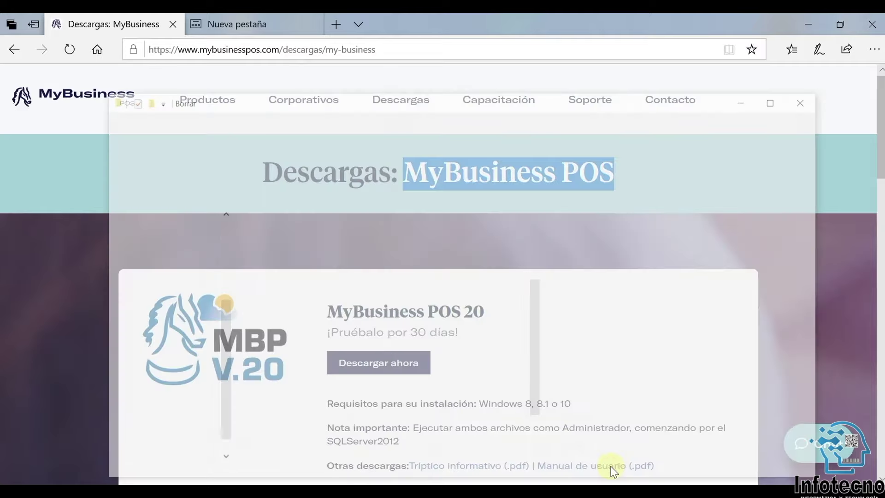
scroll(380, 363, "up", 3)
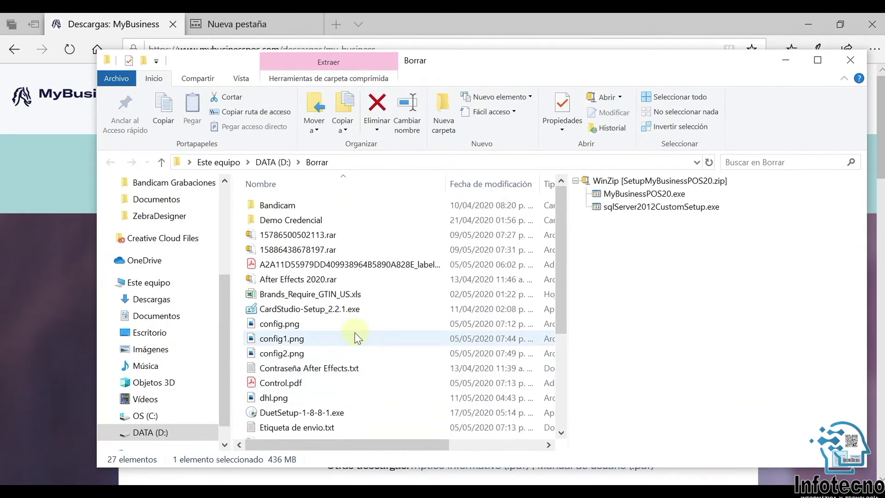
scroll(355, 333, "down", 3)
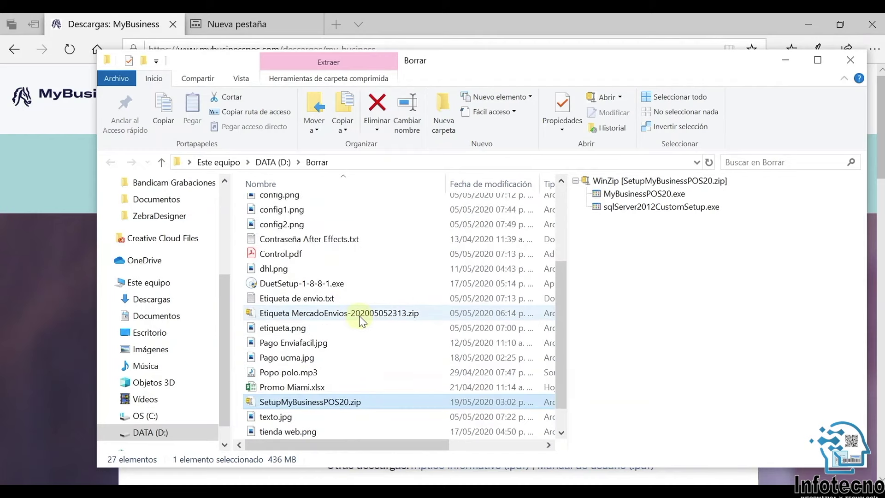
left_click(360, 314)
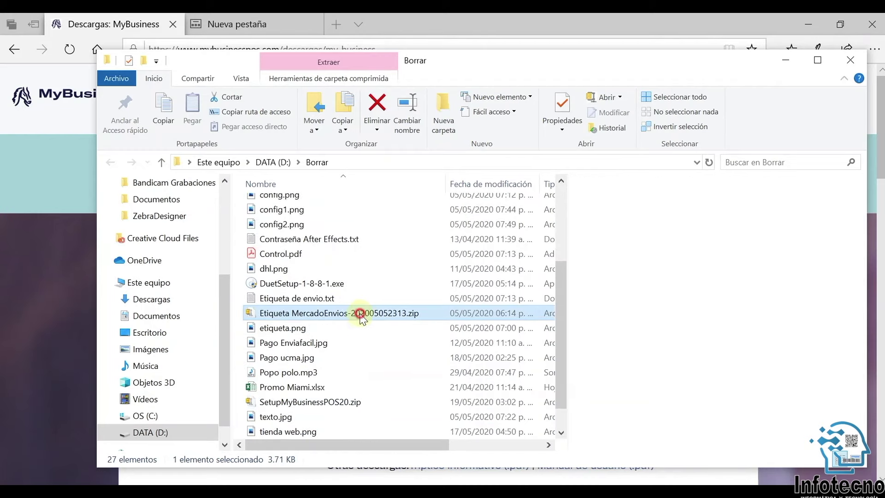
left_click(313, 402)
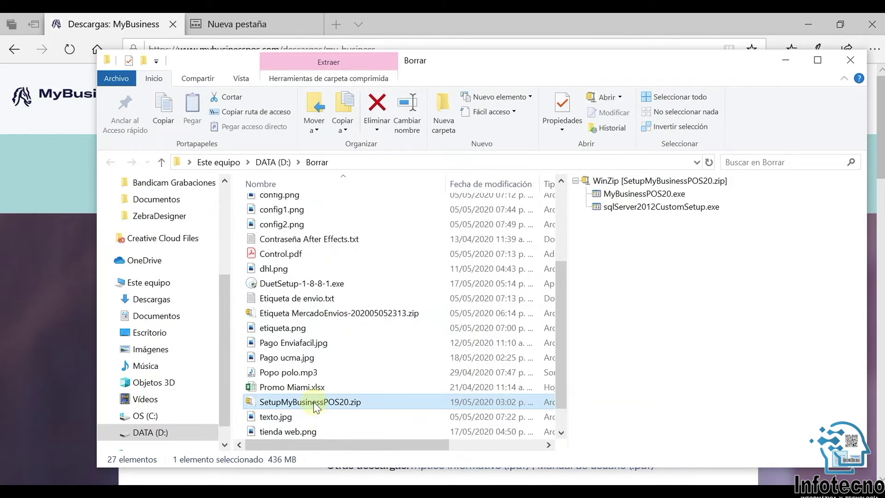
right_click(314, 404)
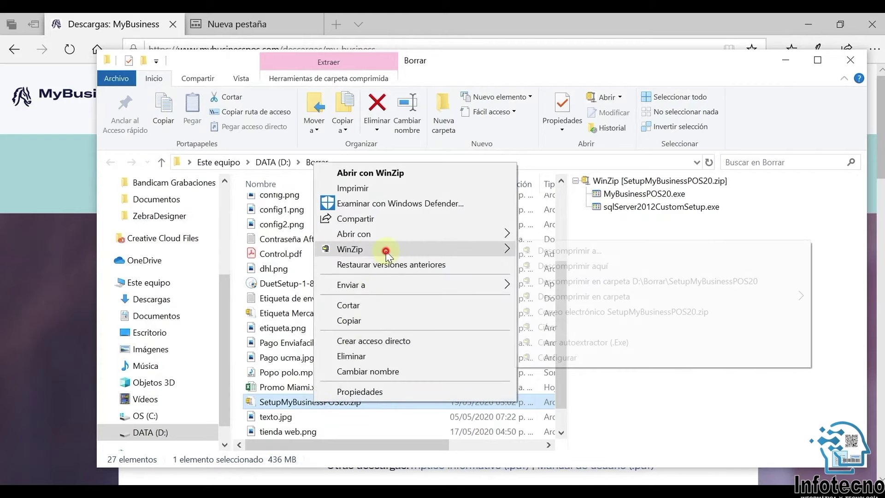
mouse_move(388, 252)
left_click(607, 266)
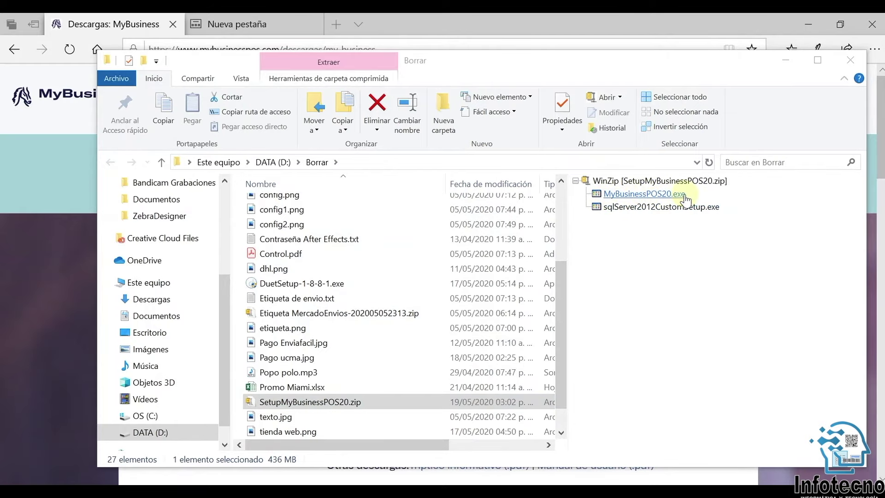
double_click(645, 194)
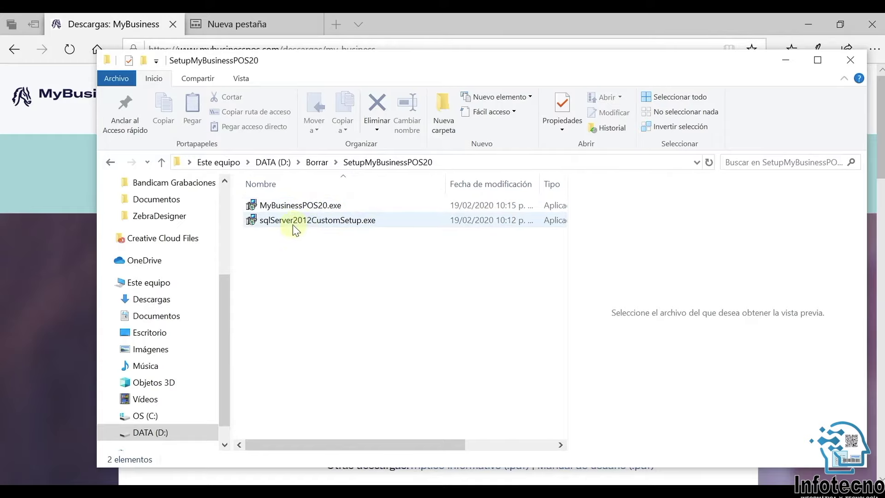
Run sqlServer2012CustomSetup.exe as administrator and accept Español as the installation language.
double_click(316, 221)
right_click(316, 220)
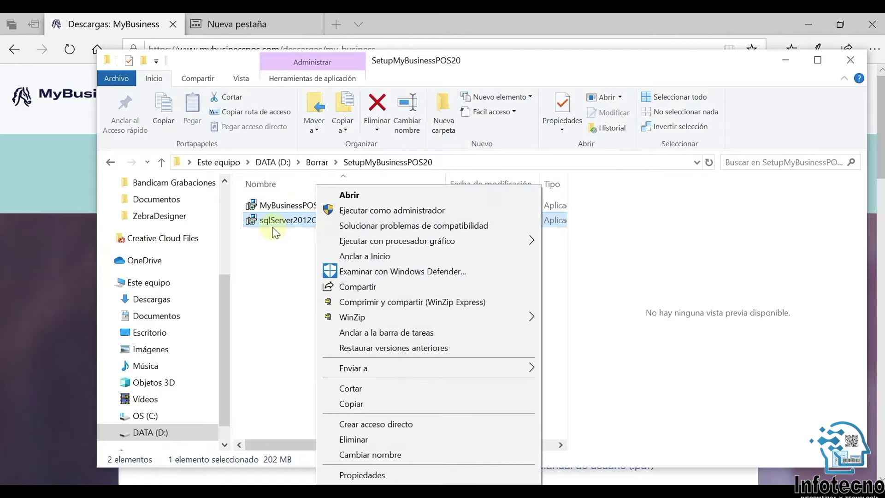
left_click(379, 211)
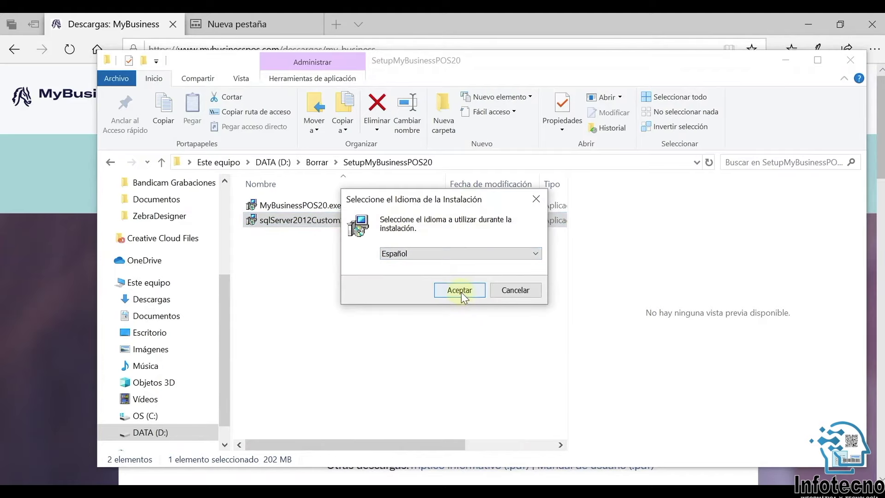
left_click(461, 292)
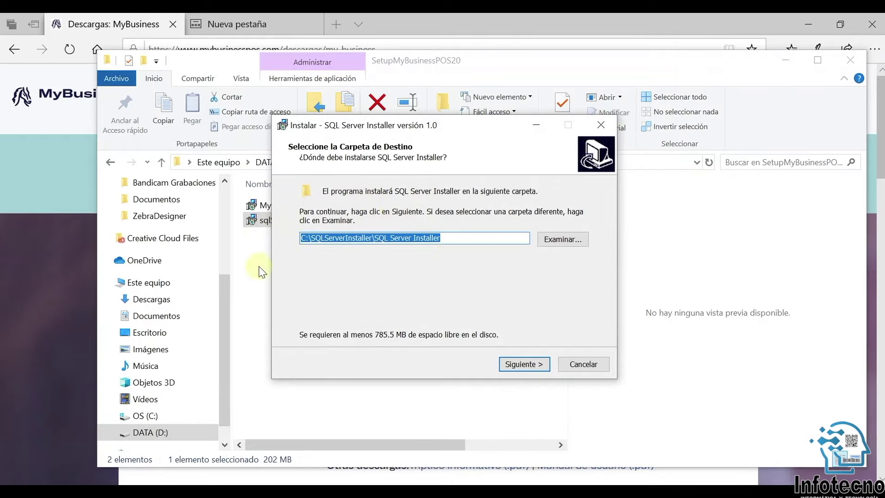
Install SQL Server Installer in C:\SQLServerInstaller\SQL Server Installer and finish its setup wizard.
left_click(518, 364)
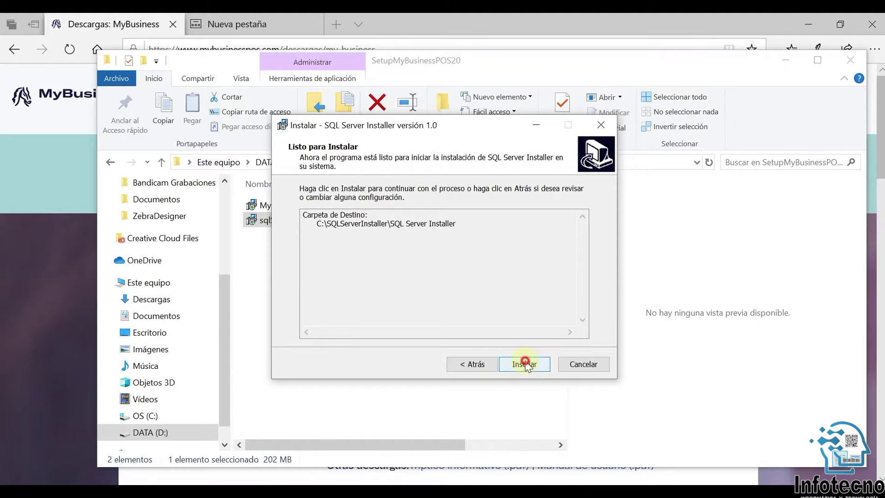
left_click(526, 365)
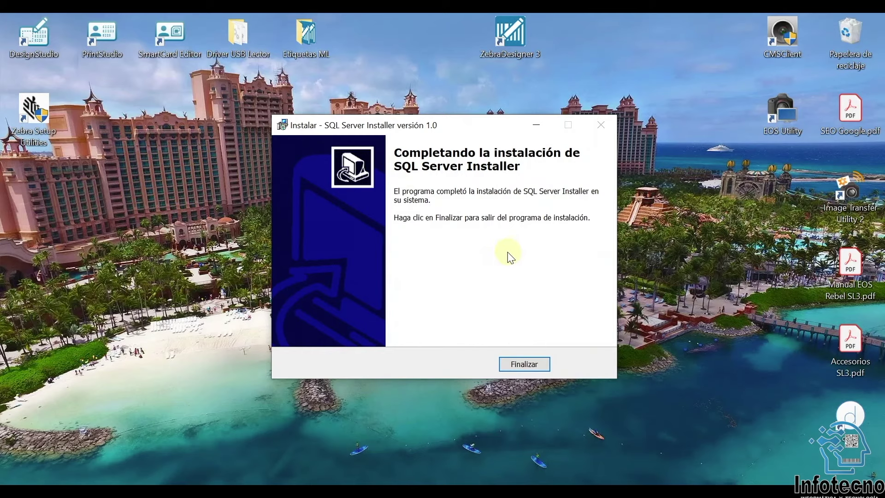
left_click(530, 365)
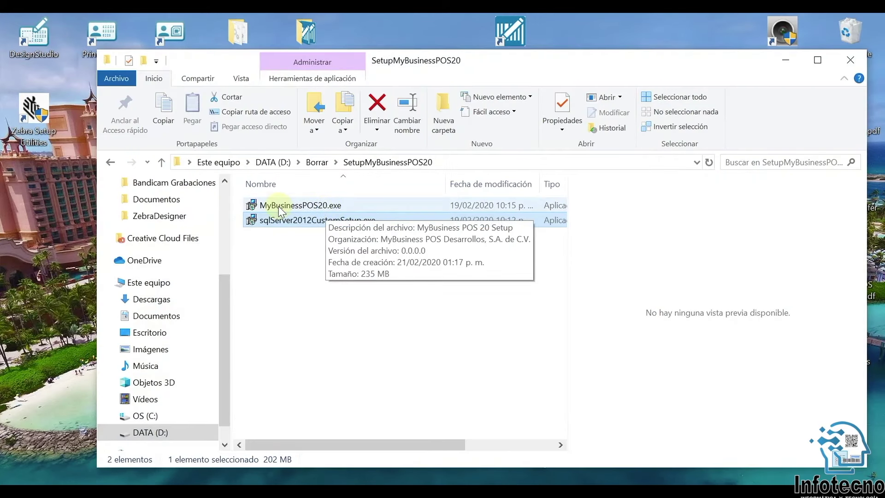
Run MyBusinessPOS20.exe as administrator and accept the preselected installation language.
left_click(294, 206)
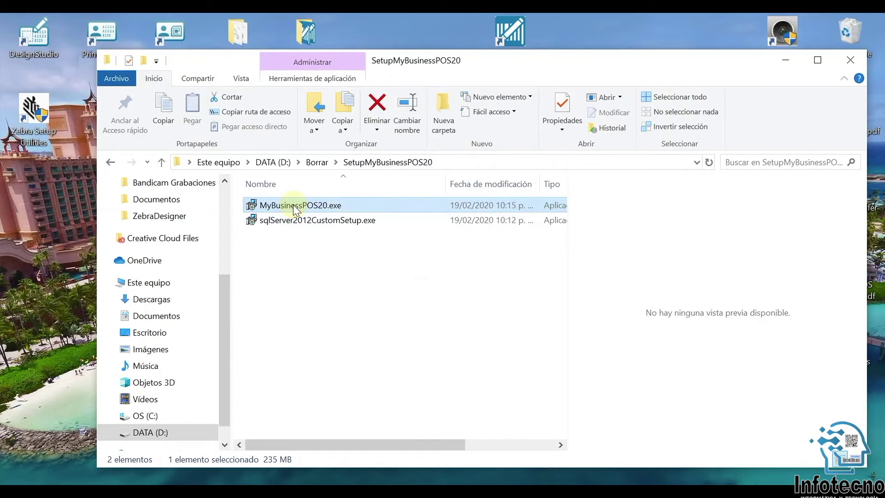
double_click(294, 207)
right_click(293, 205)
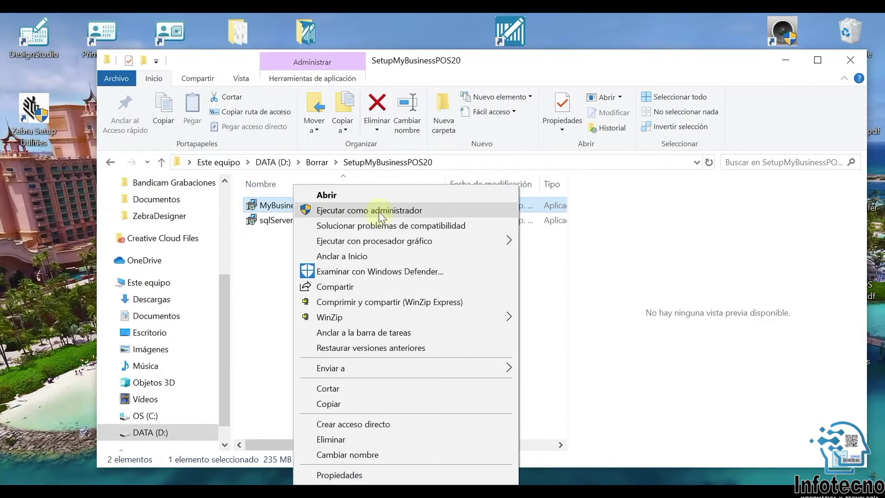
left_click(379, 211)
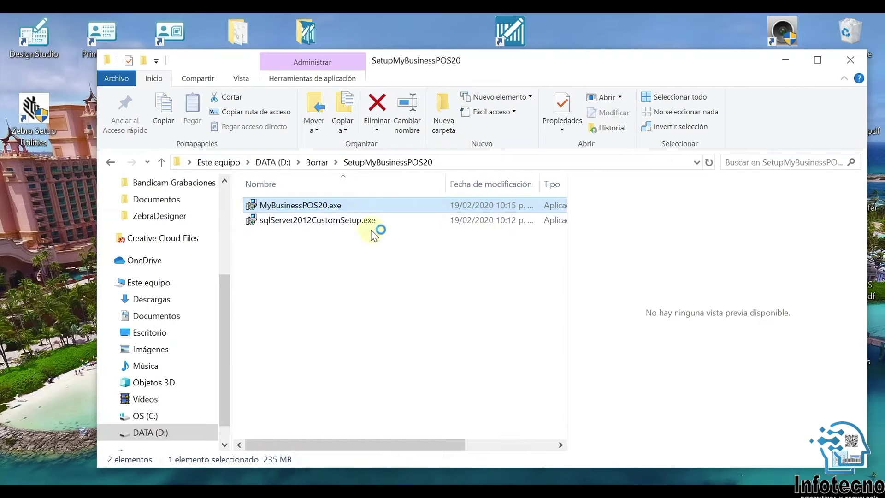
left_click(460, 289)
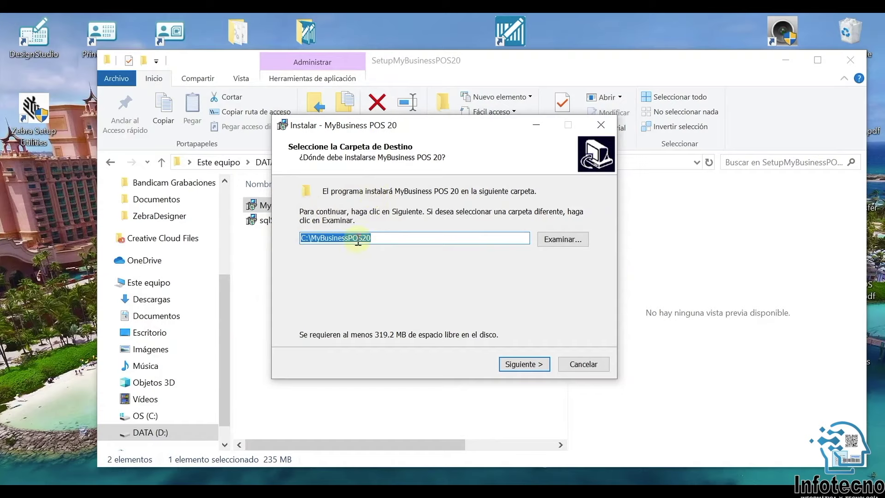
Install MyBusiness POS 20 in C:\MyBusinessPOS20 with the MyBusiness POS start menu folder and a desktop shortcut.
left_click(521, 364)
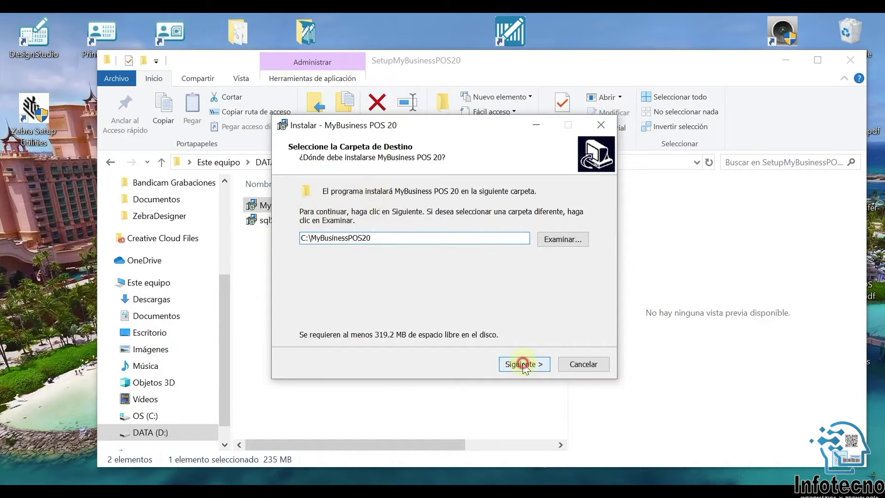
left_click(523, 367)
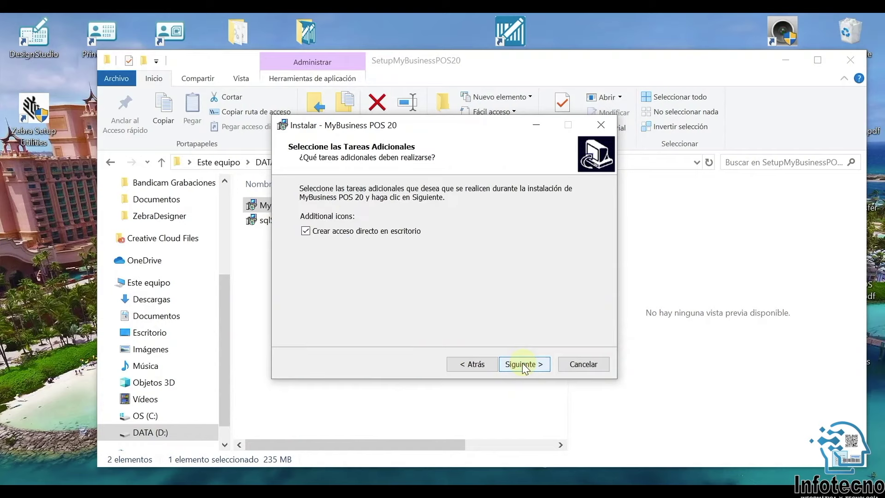
left_click(524, 368)
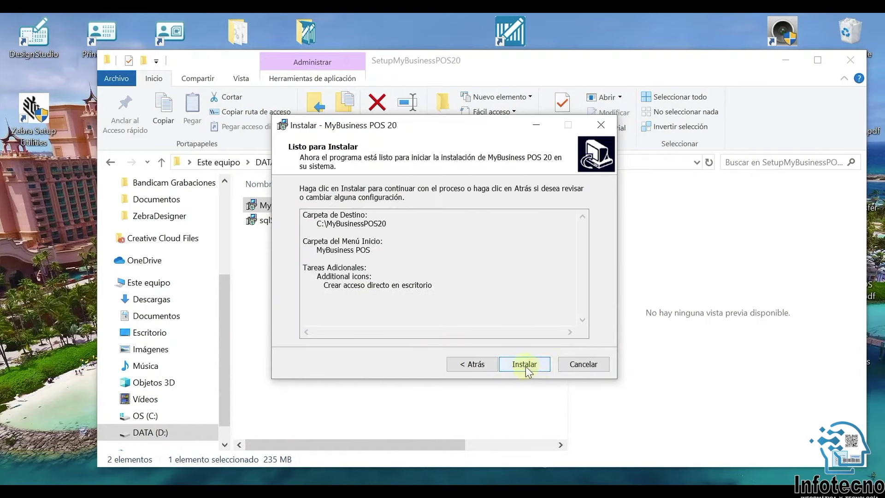
left_click(525, 364)
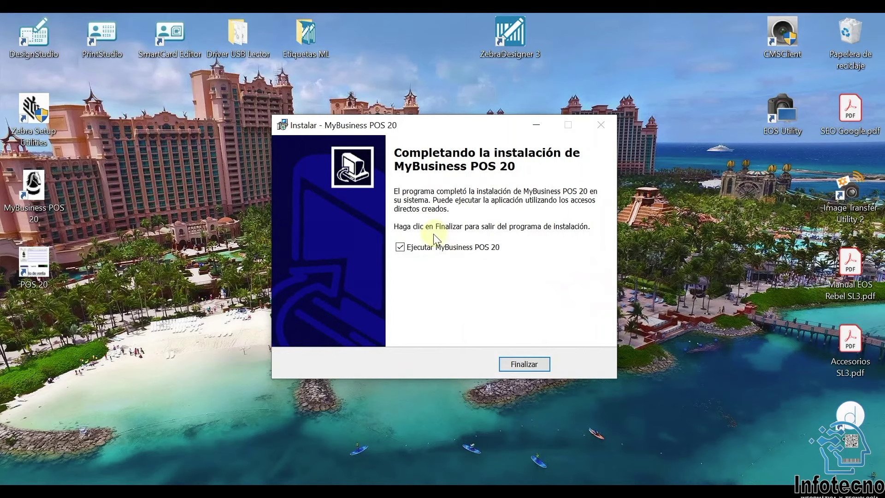
Finish the setup with the option to launch MyBusiness POS 20 enabled and log in as the default user on ESTACION01.
left_click(523, 365)
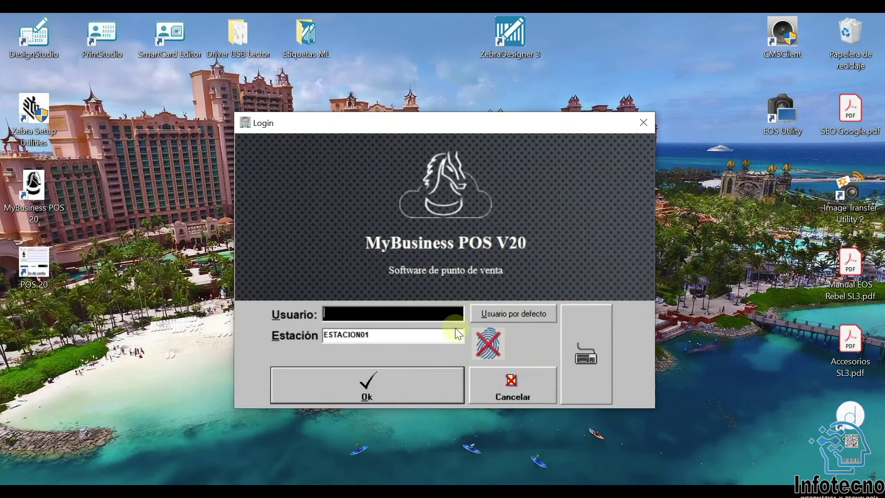
left_click(516, 313)
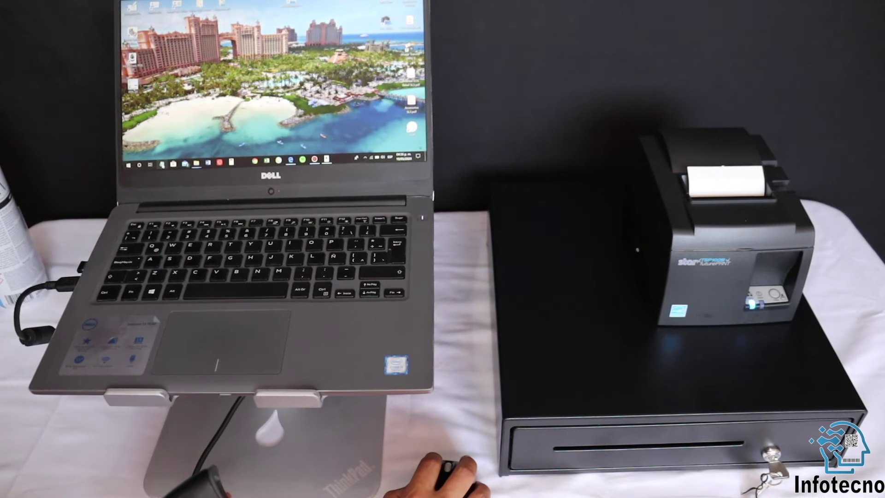
left_click(163, 165)
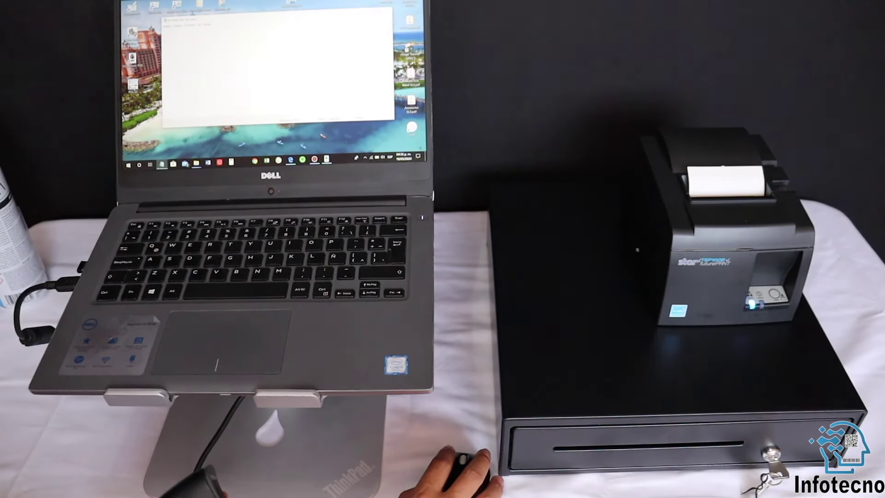